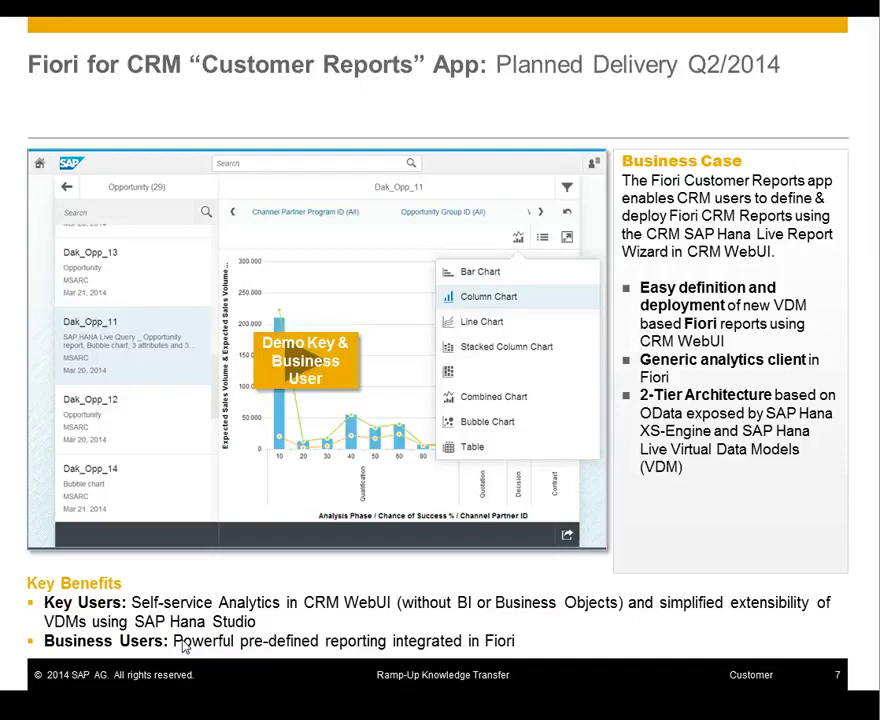
Step: Switch from the slideshow to the SAP CRM report search listing the 10 SHL reports
key(alt+Tab)
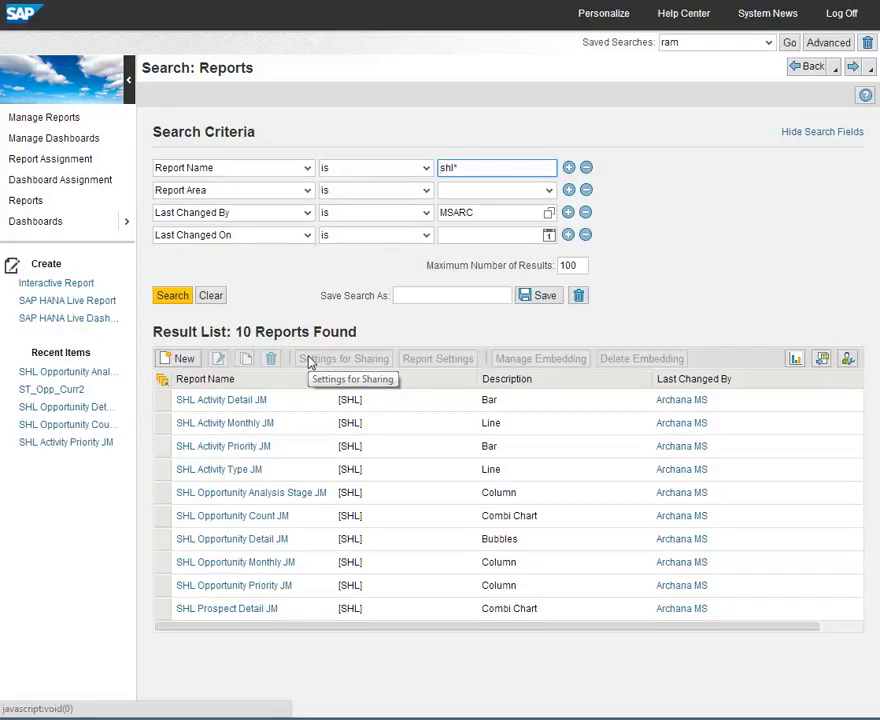
Step: Select the SHL Opportunity Detail JM report in the result list
click(163, 539)
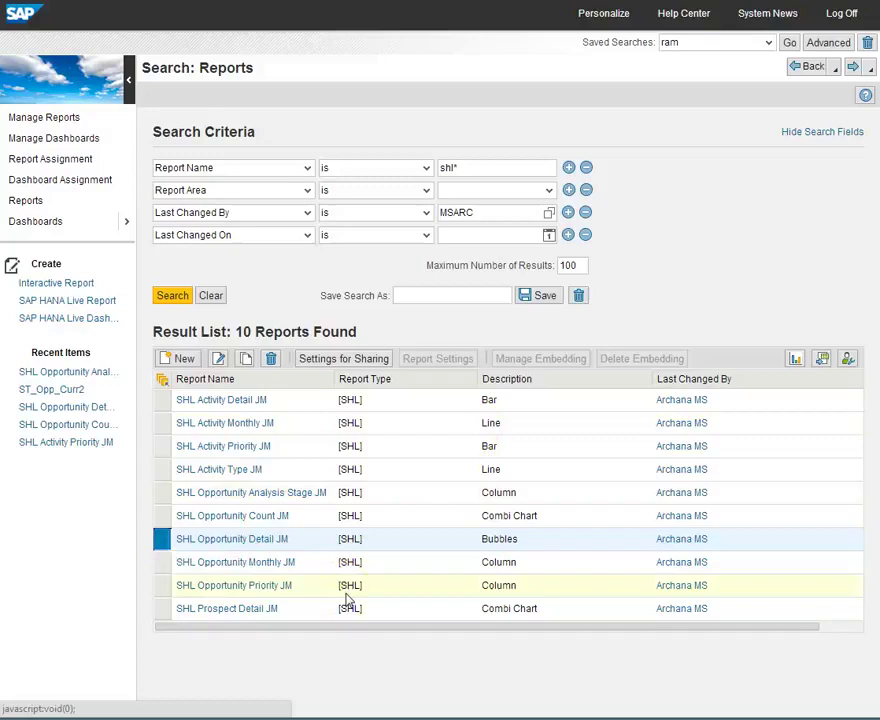
click(284, 564)
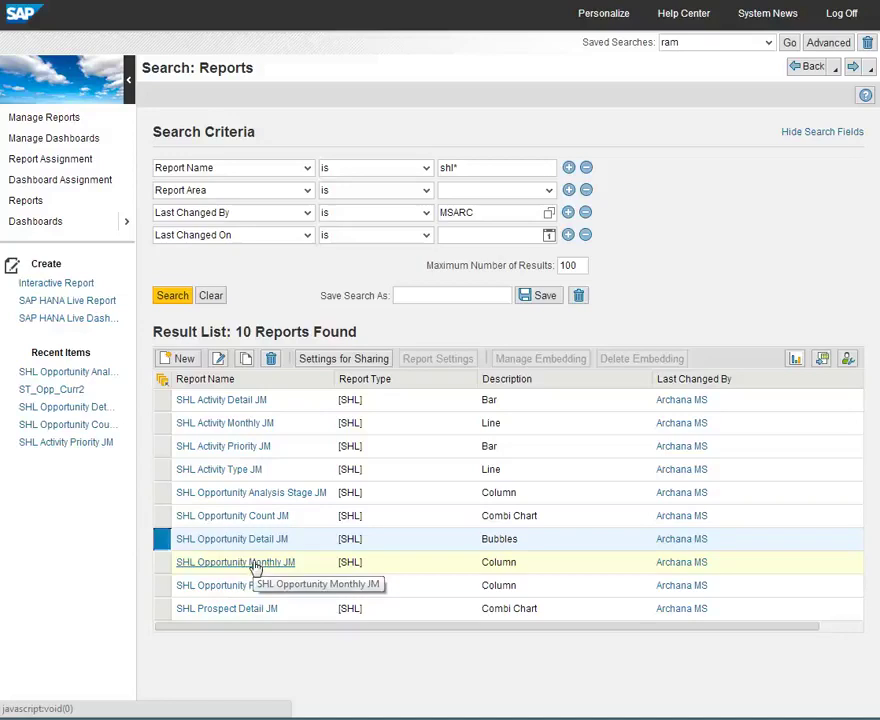
click(176, 546)
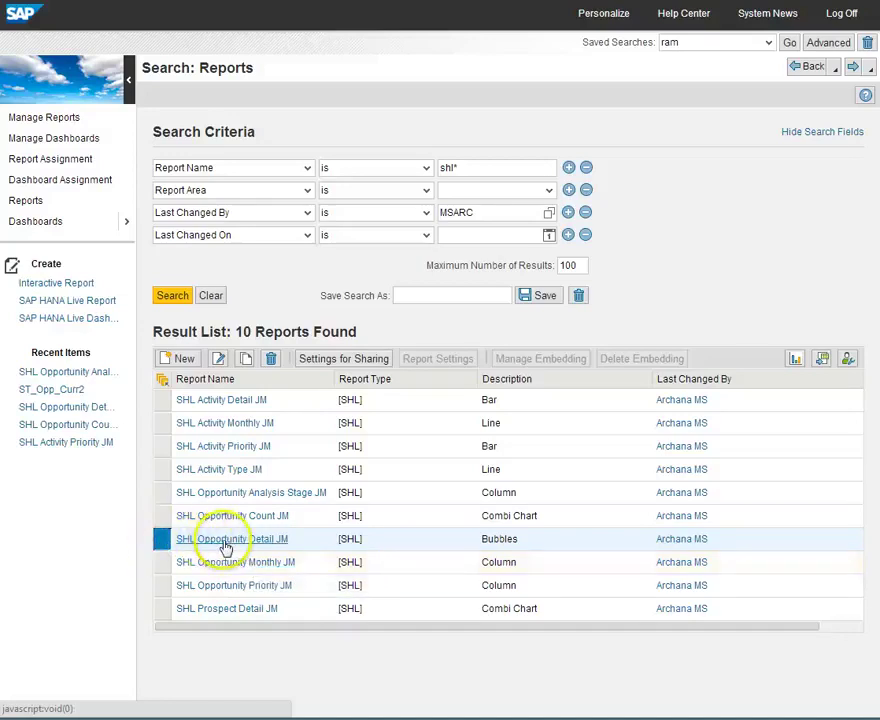
Step: Copy SHL Opportunity Detail JM and rename the copy to 'SHL Demo'
click(245, 360)
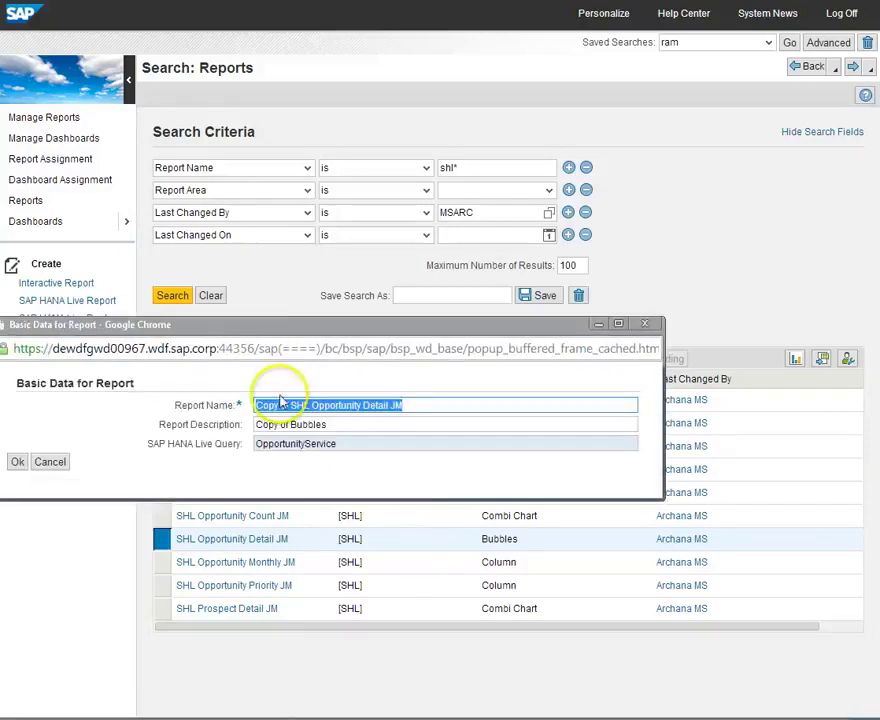
click(292, 405)
drag(292, 405, 183, 406)
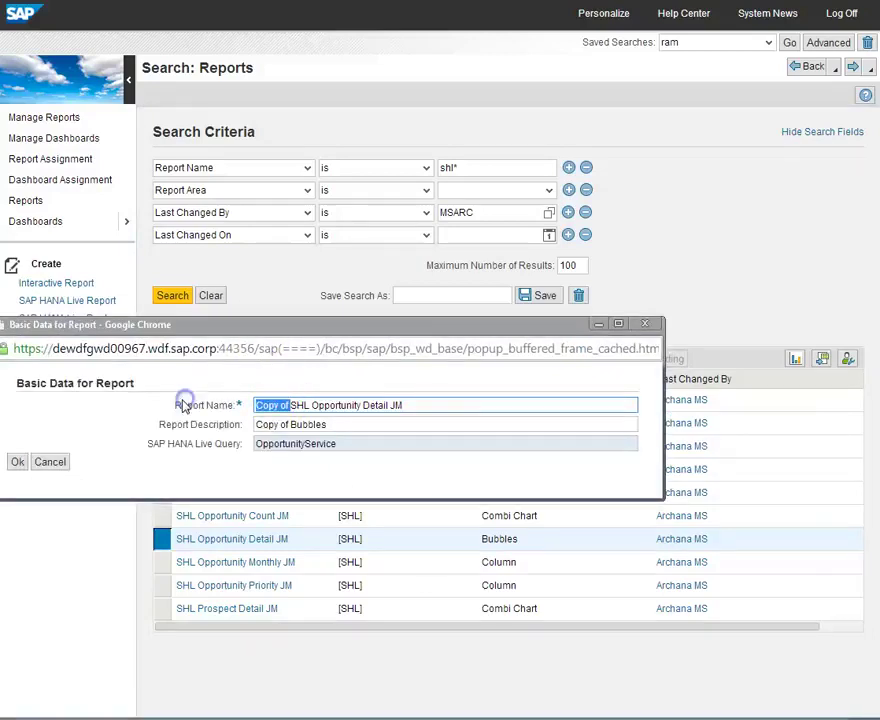
key(BackSpace)
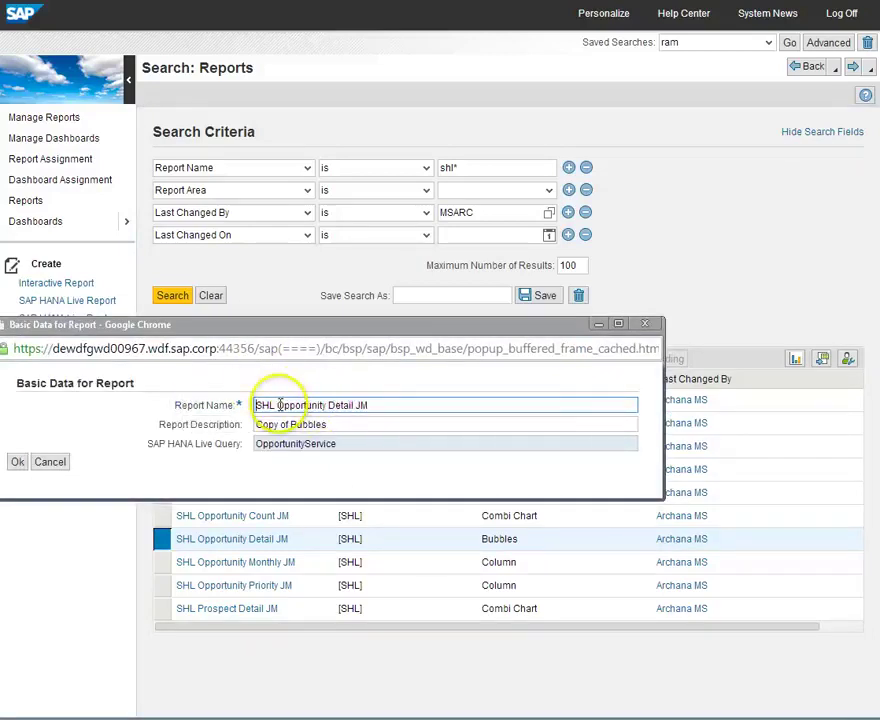
drag(278, 405, 556, 405)
text(Demo)
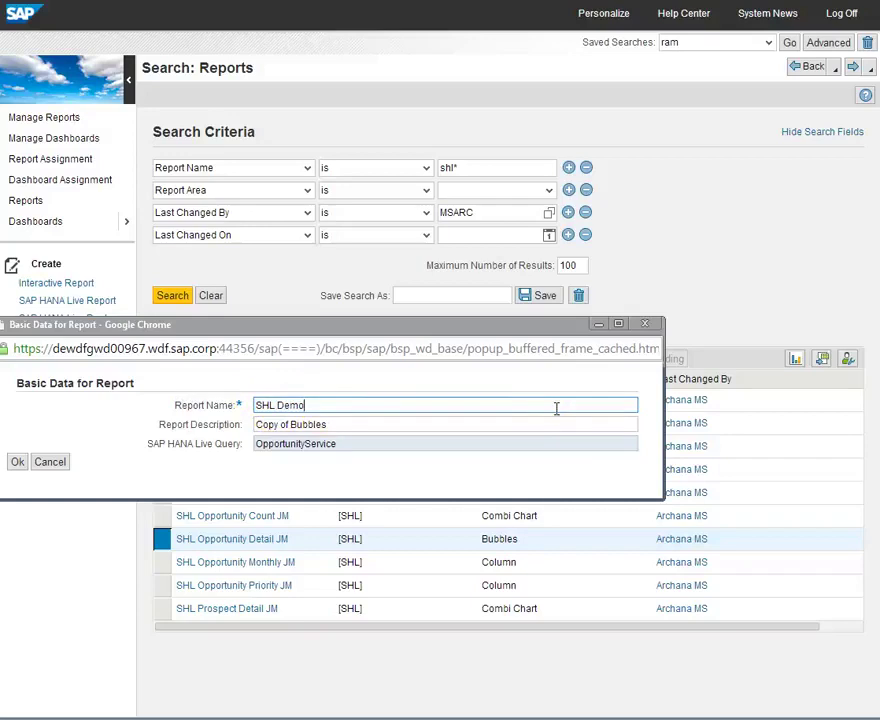
drag(92, 337, 163, 327)
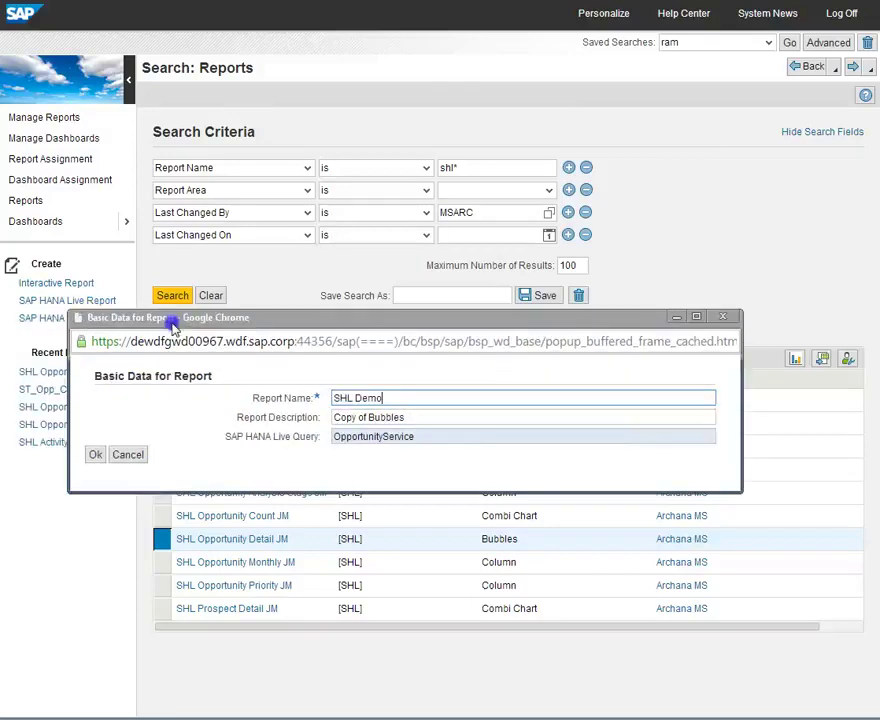
click(94, 458)
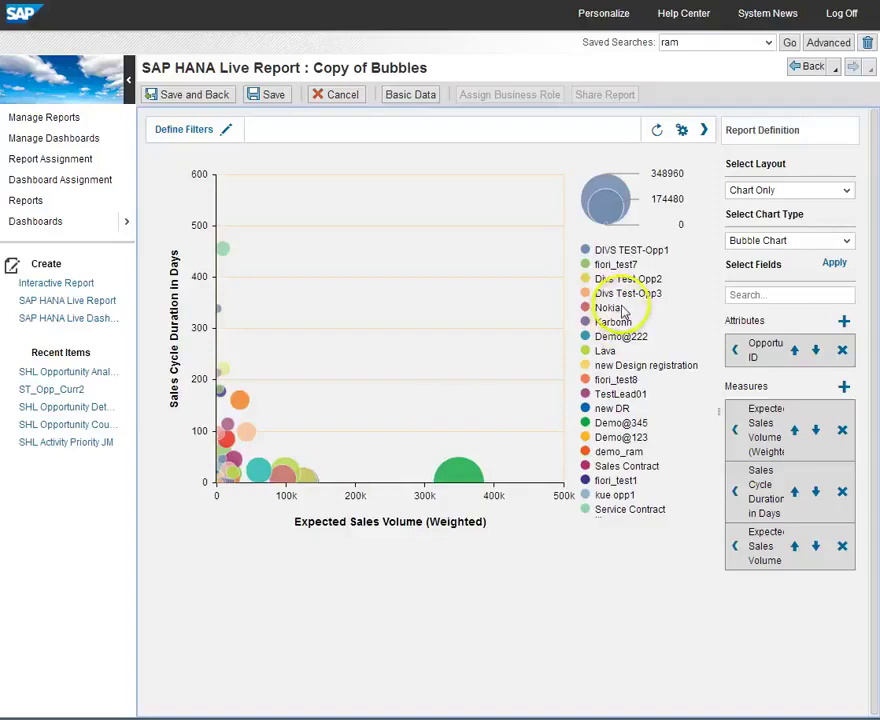
Step: Change the SHL Demo chart type from Bubble Chart to Combination Chart
click(847, 241)
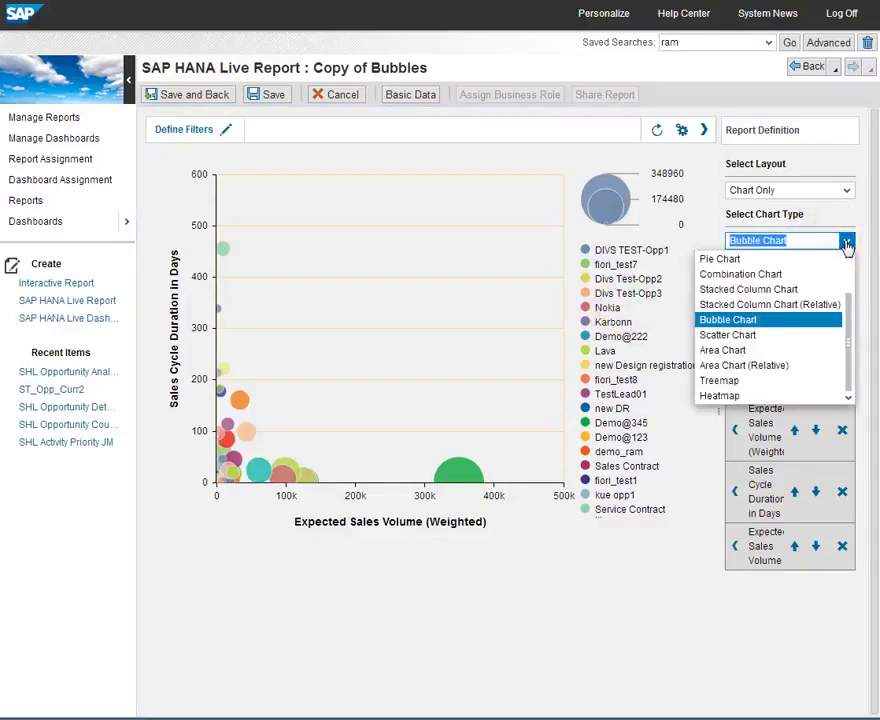
click(748, 275)
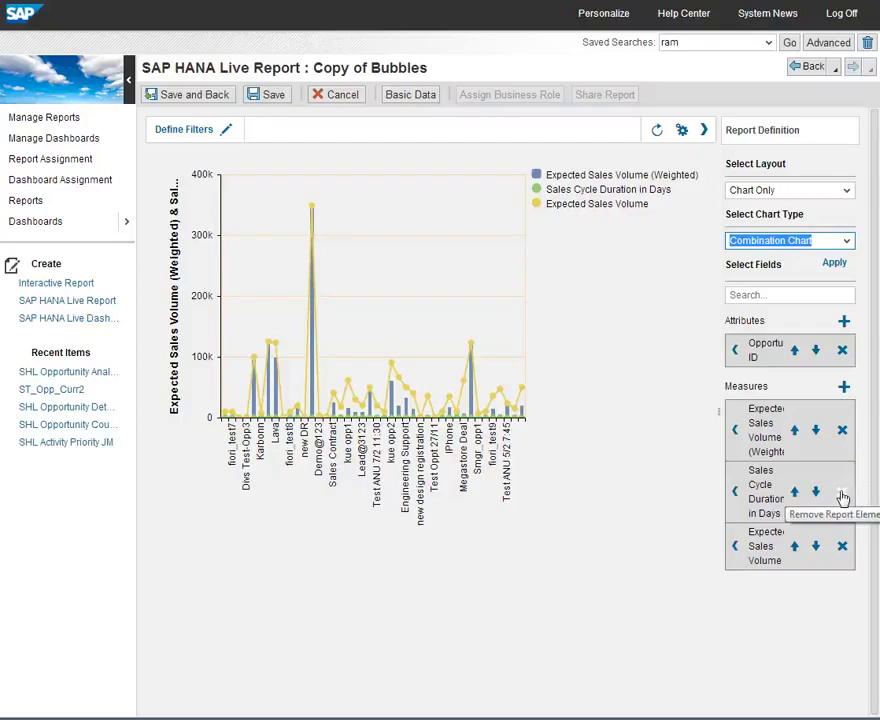
Step: Remove the Sales Cycle Duration measure, and replace the Opportunity ID attribute with Prospect ID
click(842, 492)
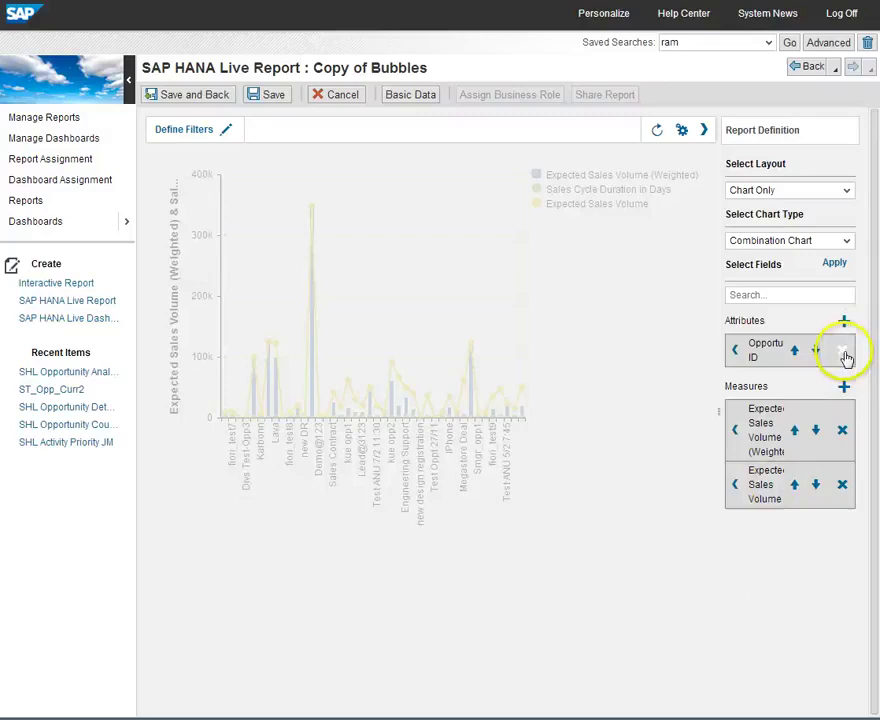
click(843, 352)
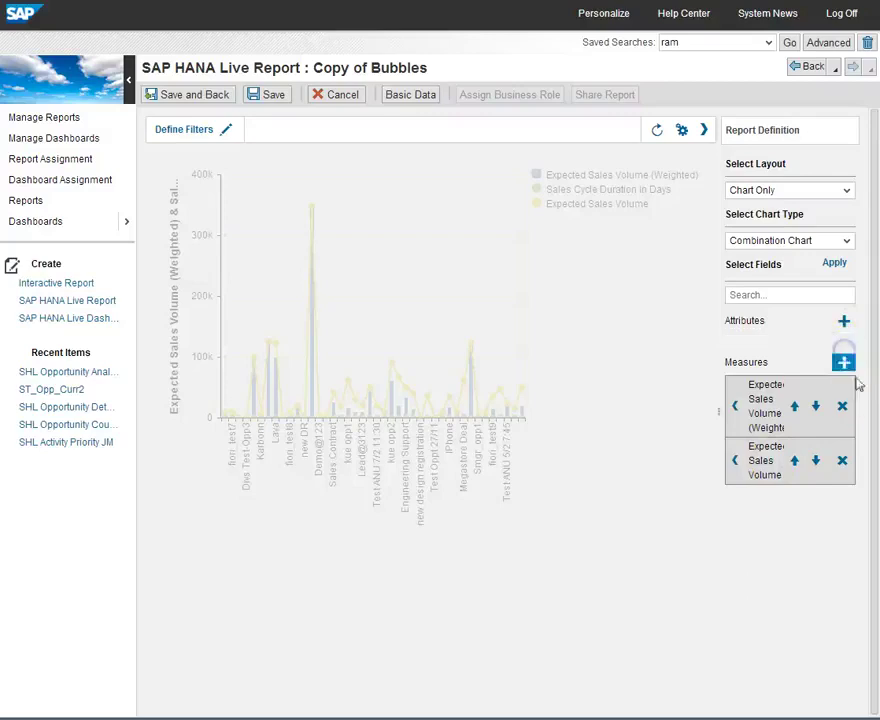
click(845, 323)
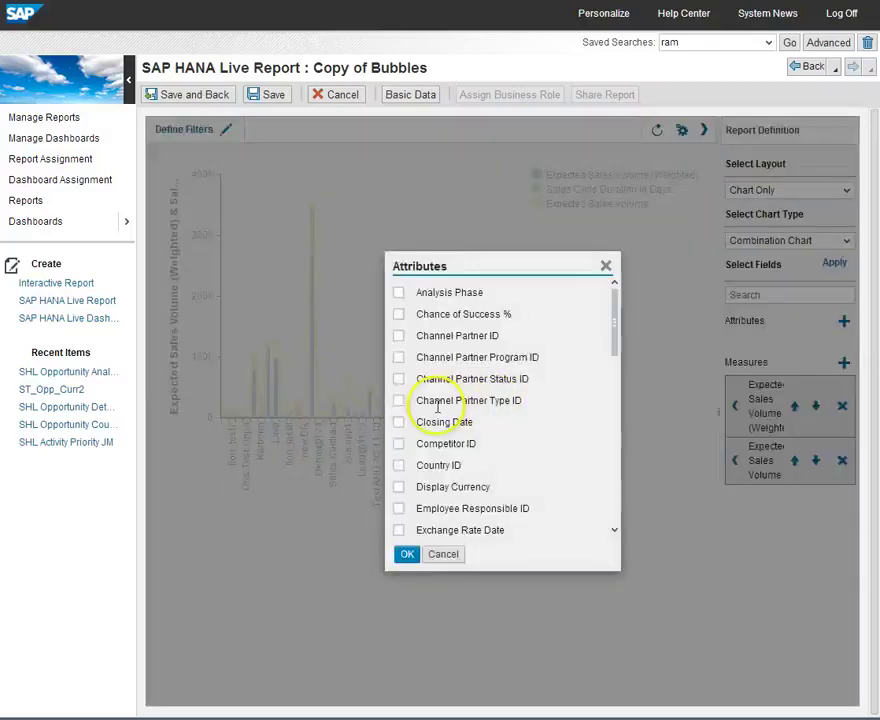
drag(616, 335, 615, 456)
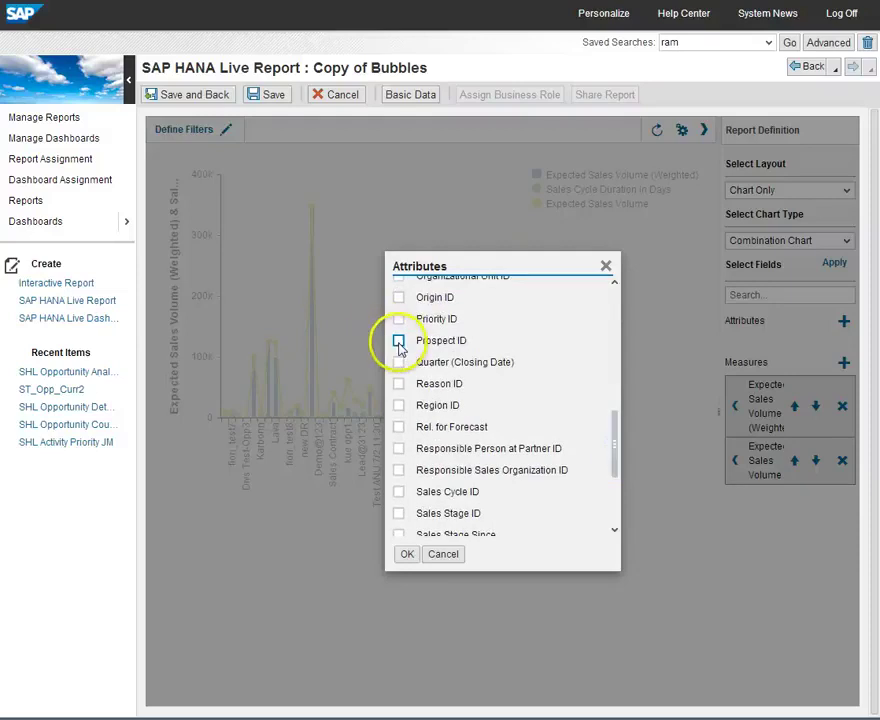
click(399, 341)
click(407, 554)
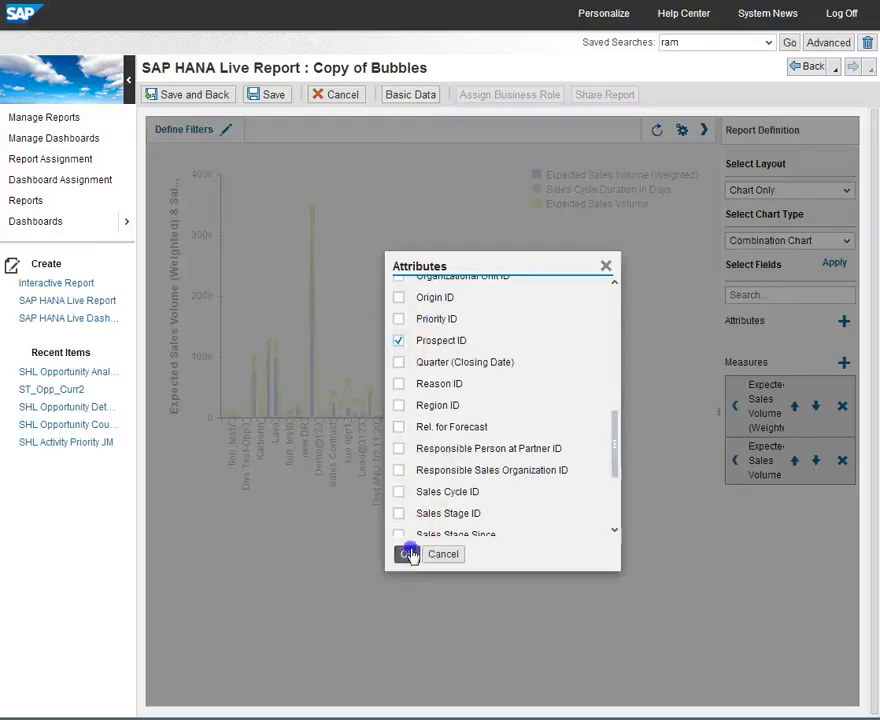
Step: Refresh the report so it plots both Expected Sales Volume measures per Prospect ID
click(657, 132)
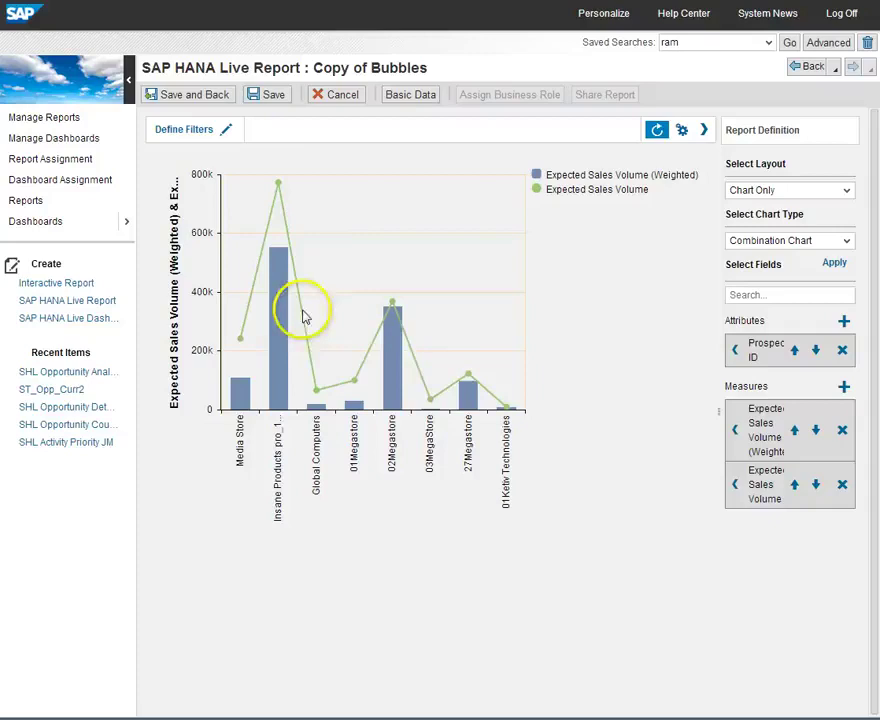
mouse_move(429, 400)
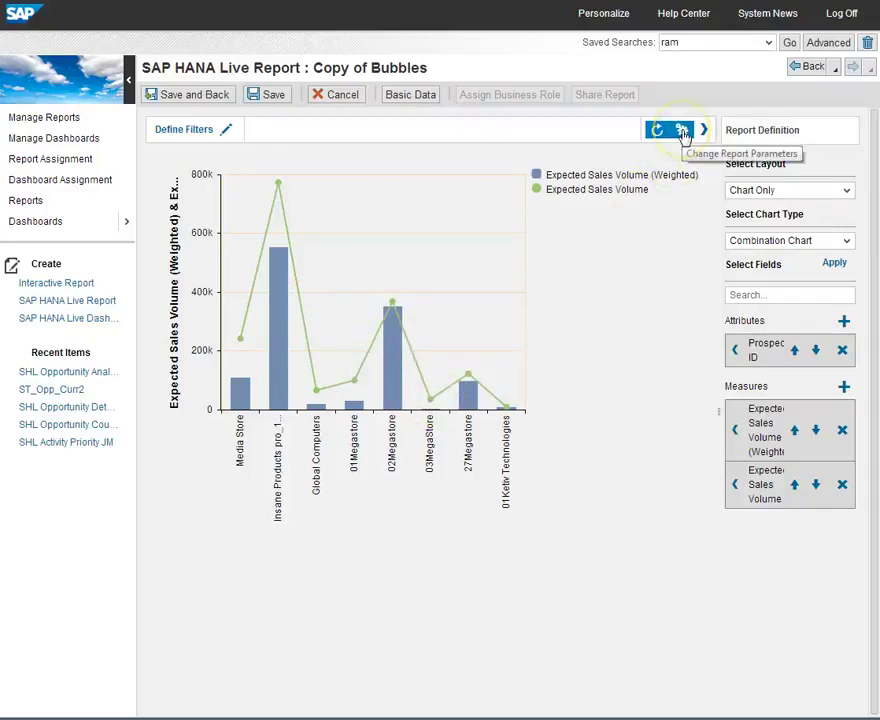
click(682, 135)
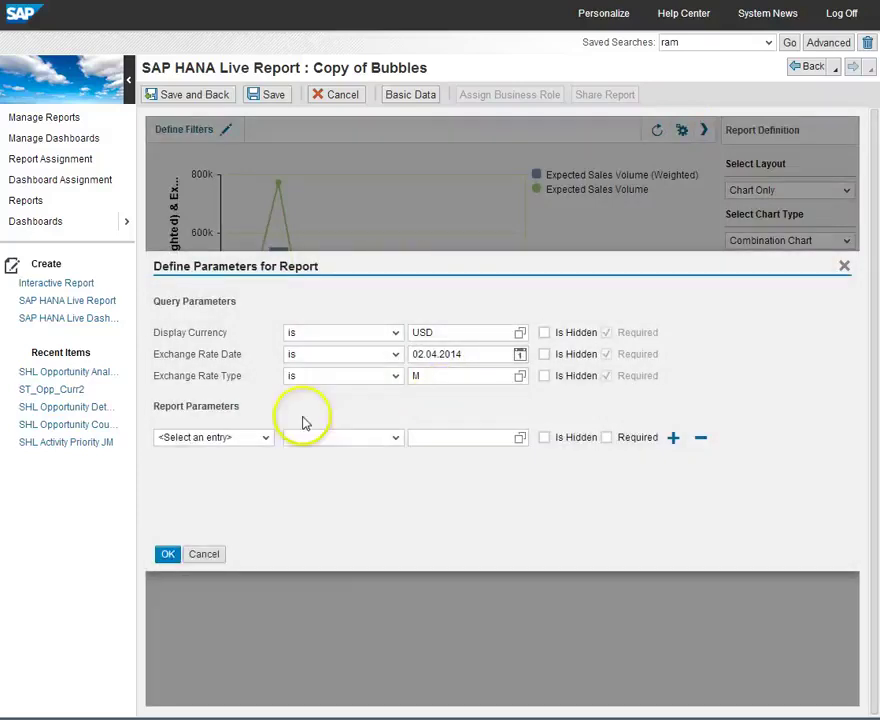
click(266, 438)
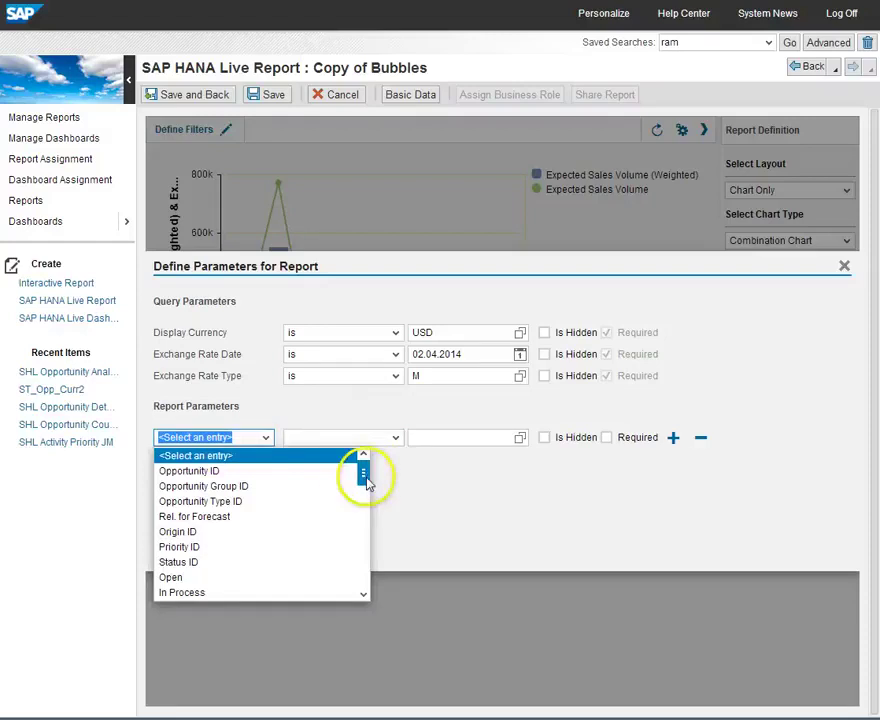
drag(359, 471, 364, 515)
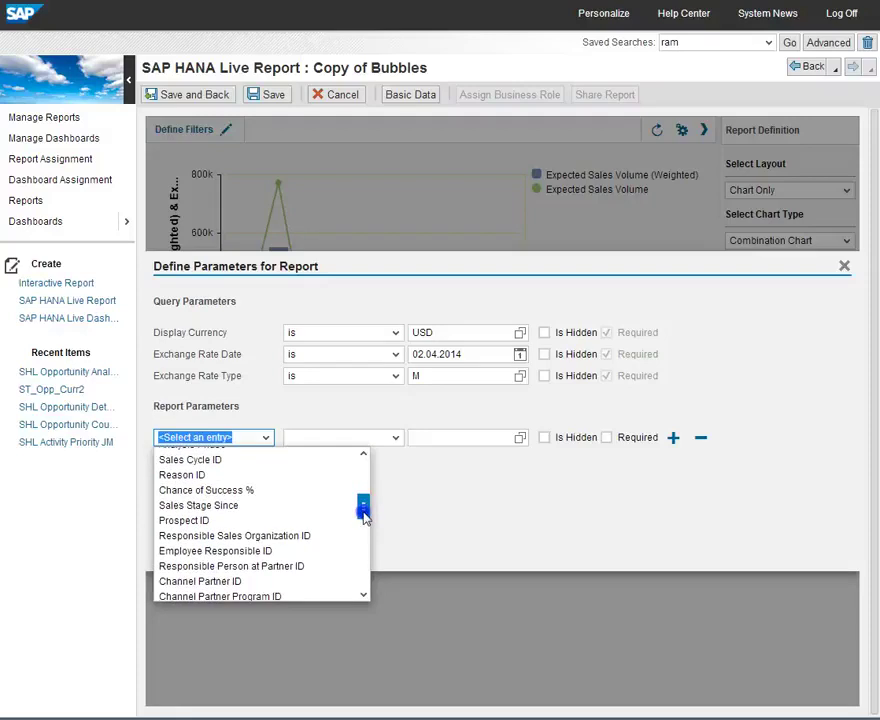
click(263, 521)
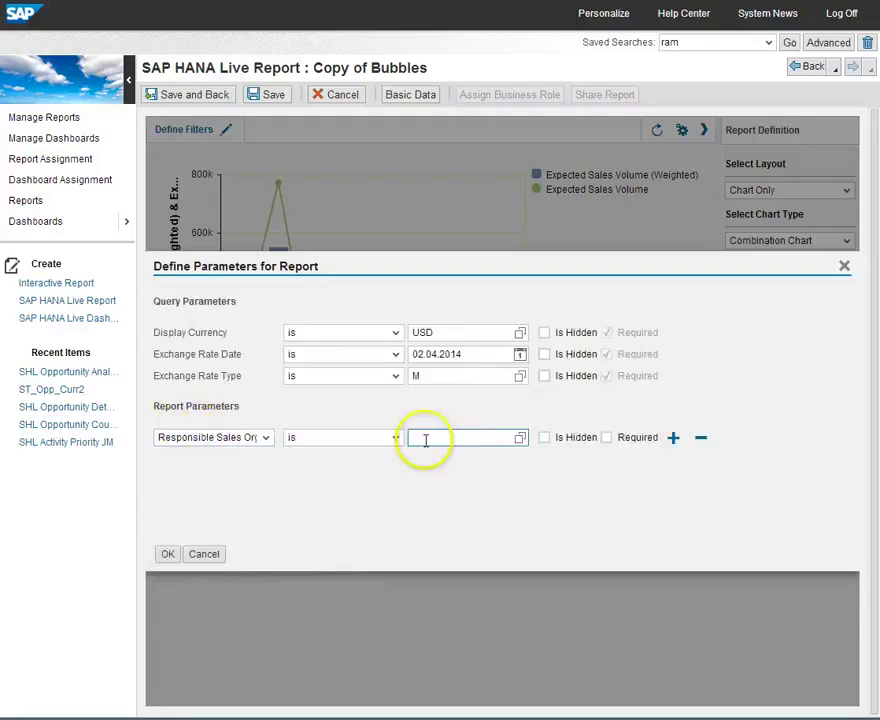
click(504, 440)
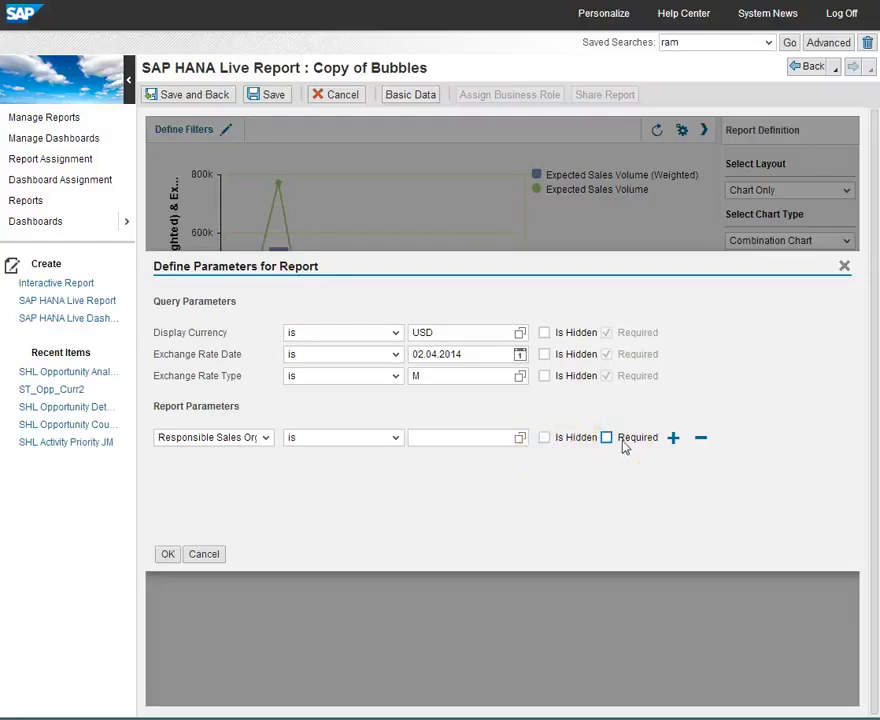
click(204, 555)
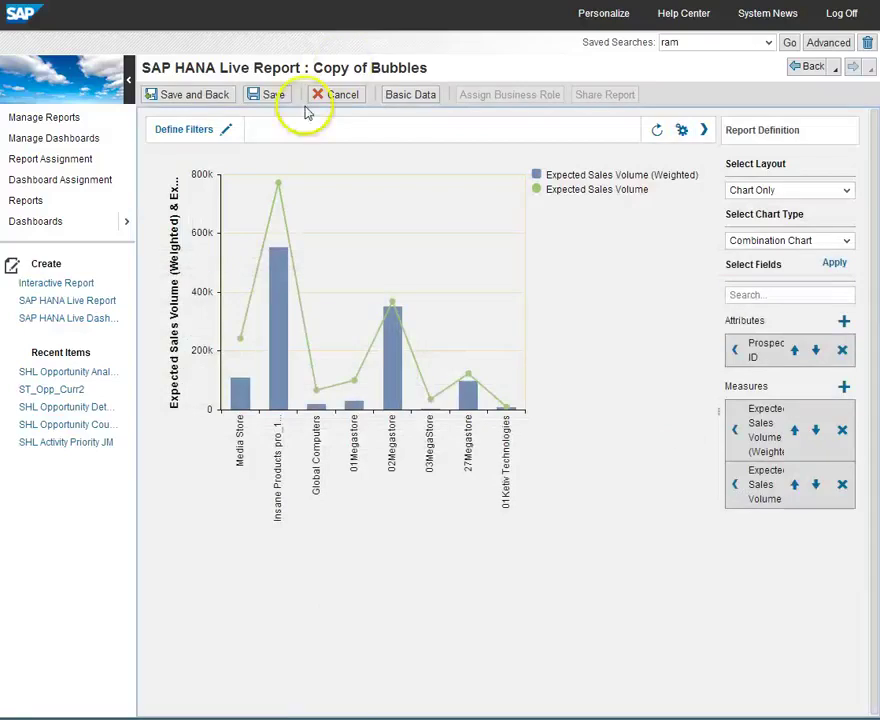
Step: Save the SHL Demo report and leave the report editor
click(205, 98)
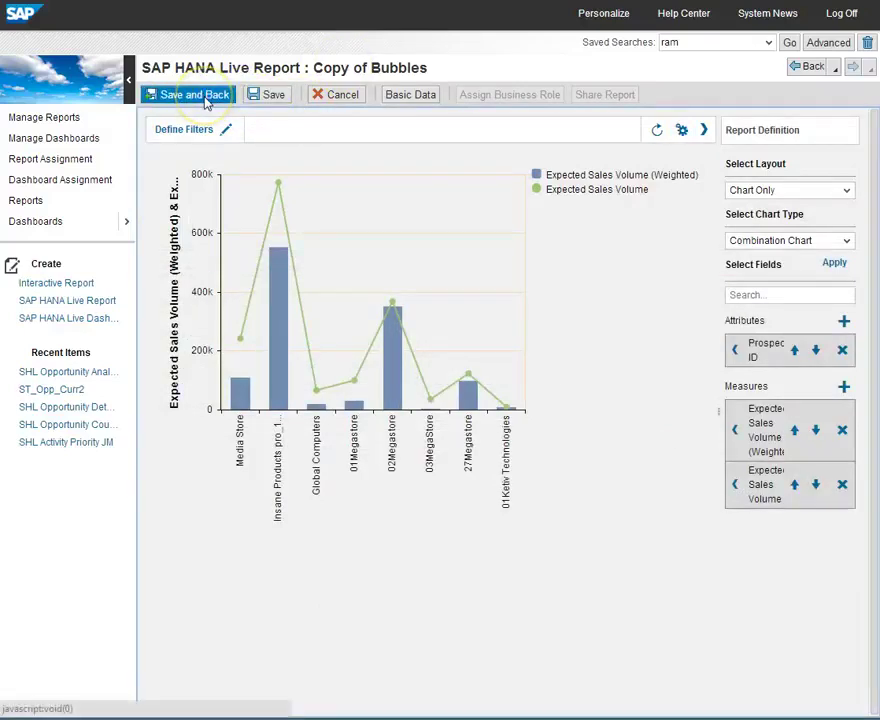
click(383, 324)
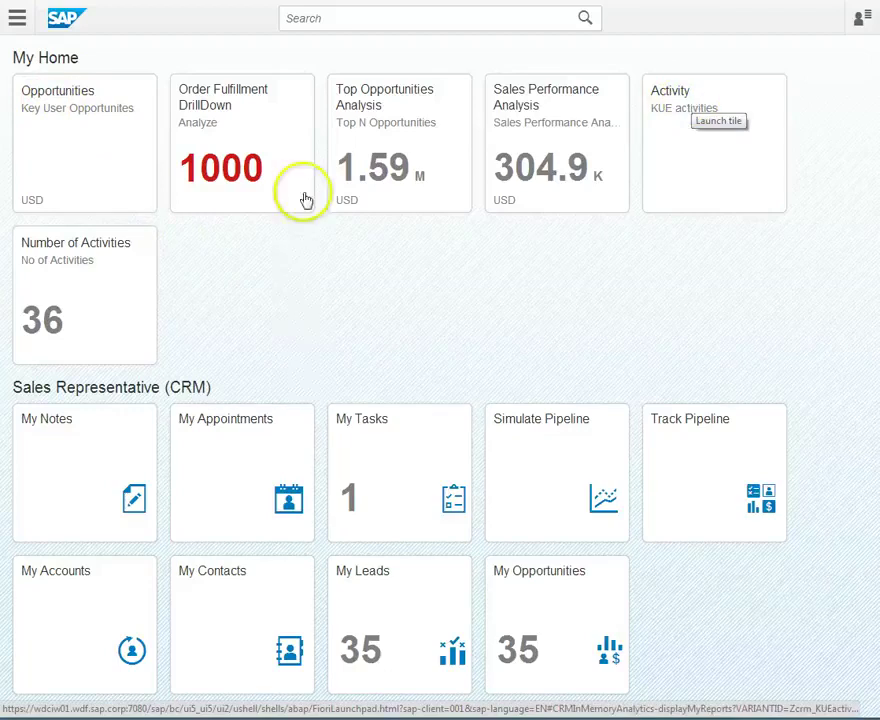
Step: In the Opportunities reports app, search for 'd' and open the SHL Demo combination chart
click(89, 167)
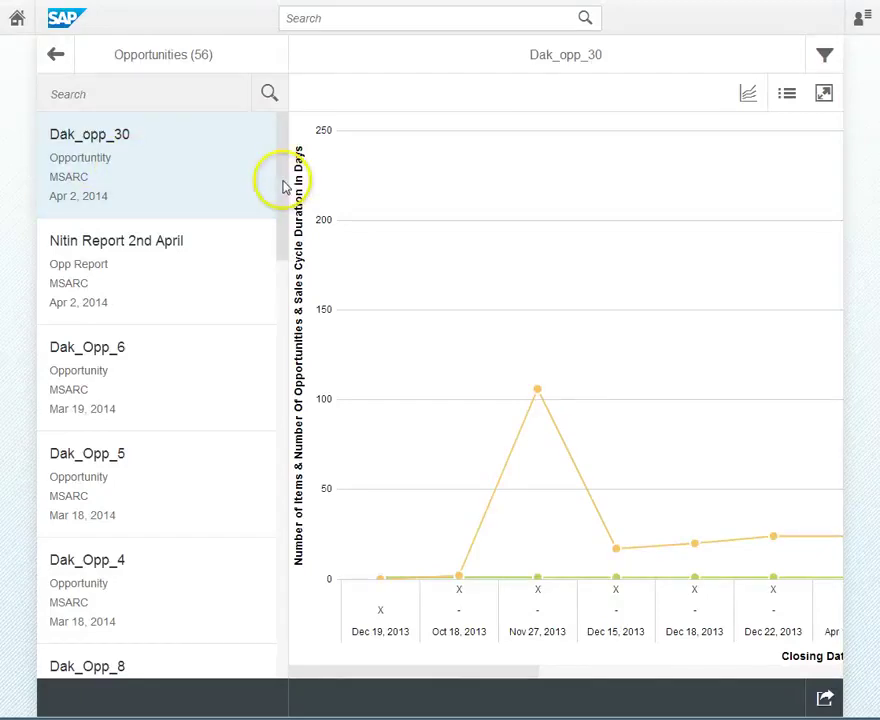
click(125, 94)
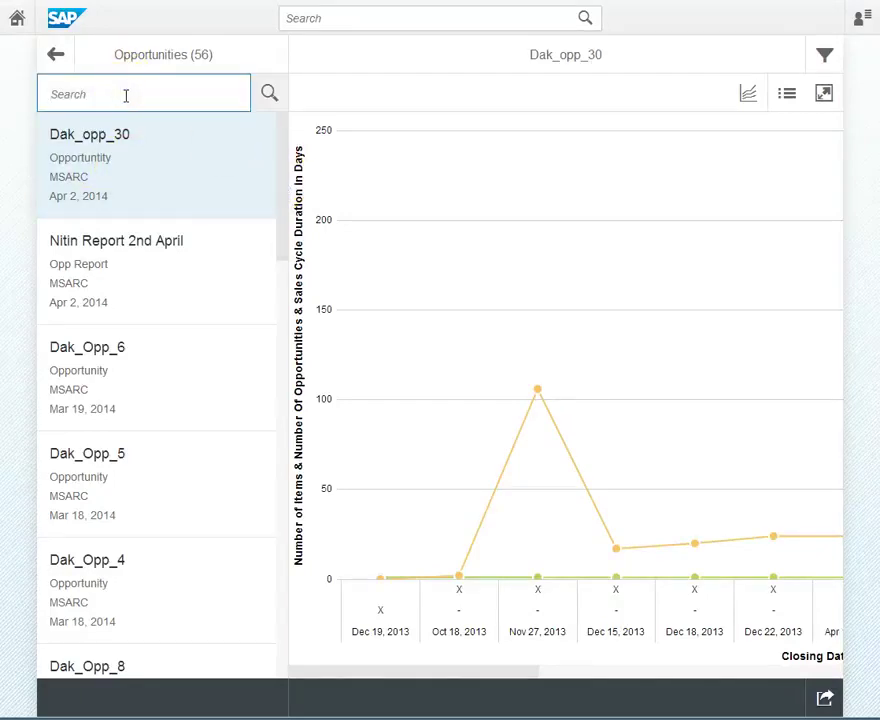
text(demo)
key(Return)
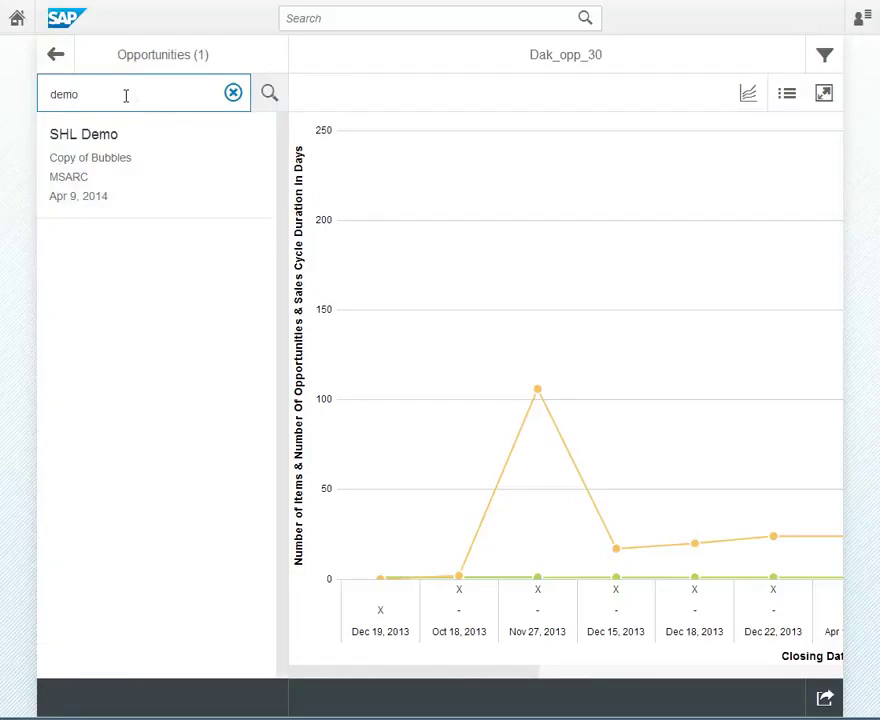
click(120, 93)
click(89, 178)
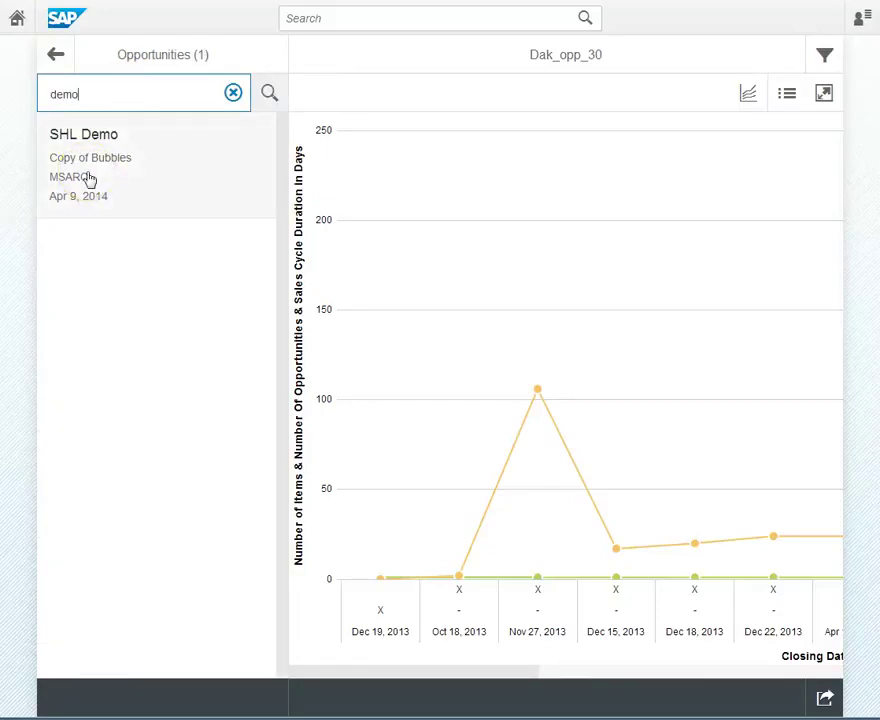
click(102, 178)
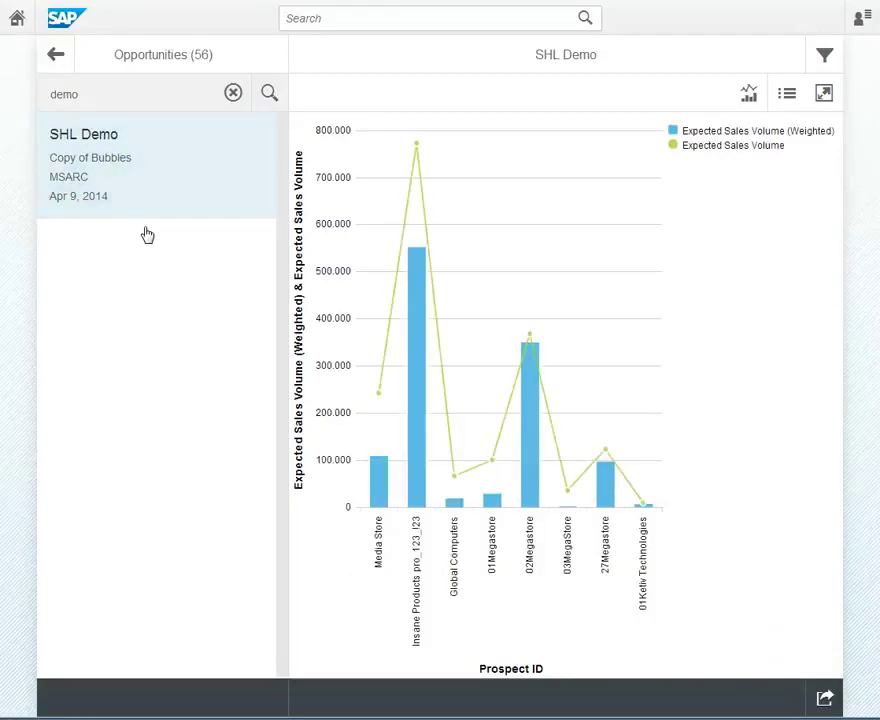
drag(518, 372, 505, 447)
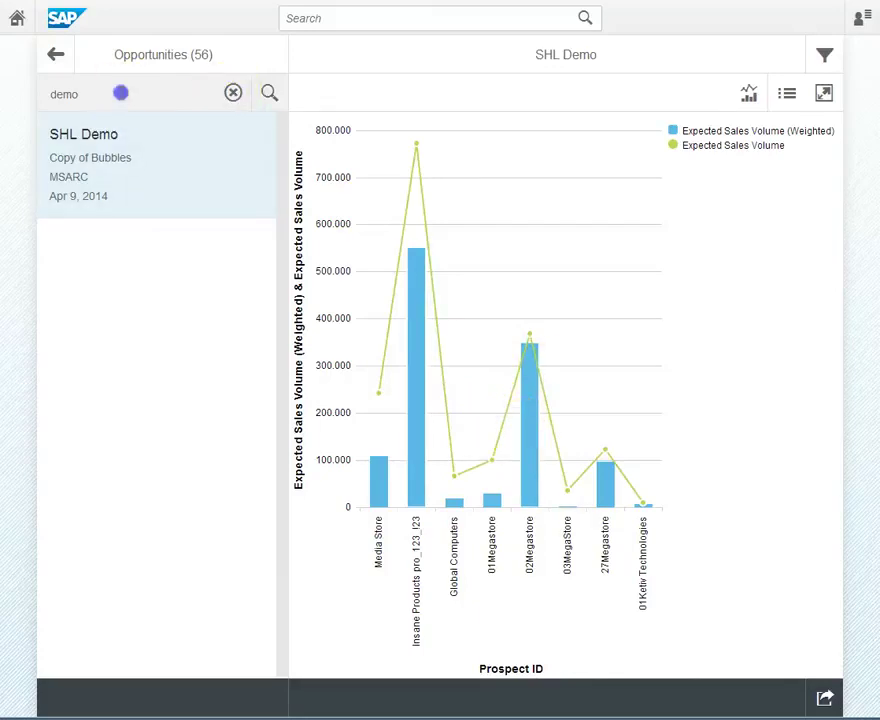
Step: Search for 'shl', open SHL Prospect Detail JM, and show its chart filters
click(118, 92)
double_click(106, 93)
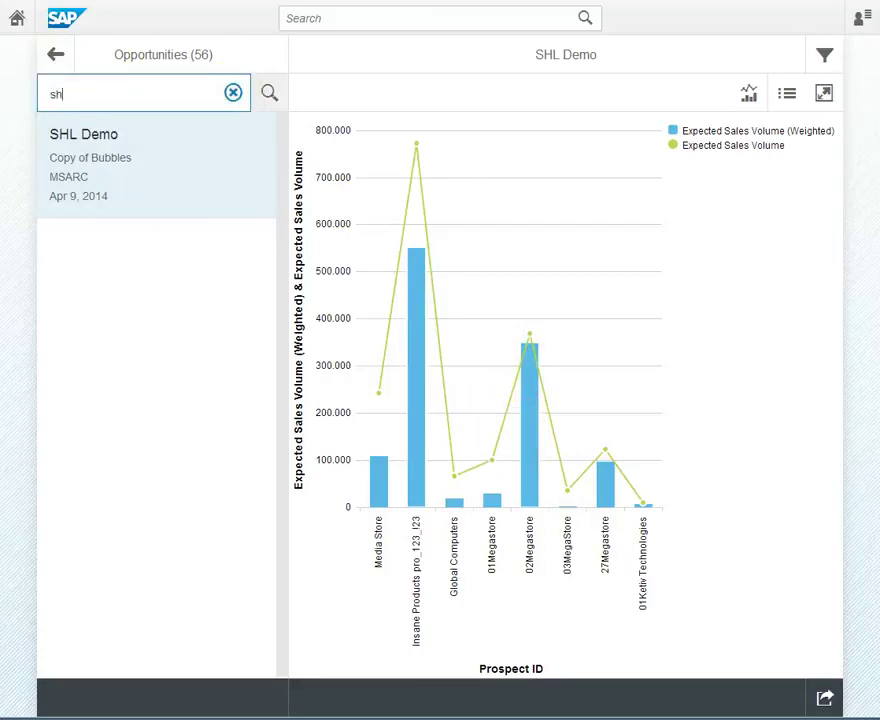
text(shl)
key(Return)
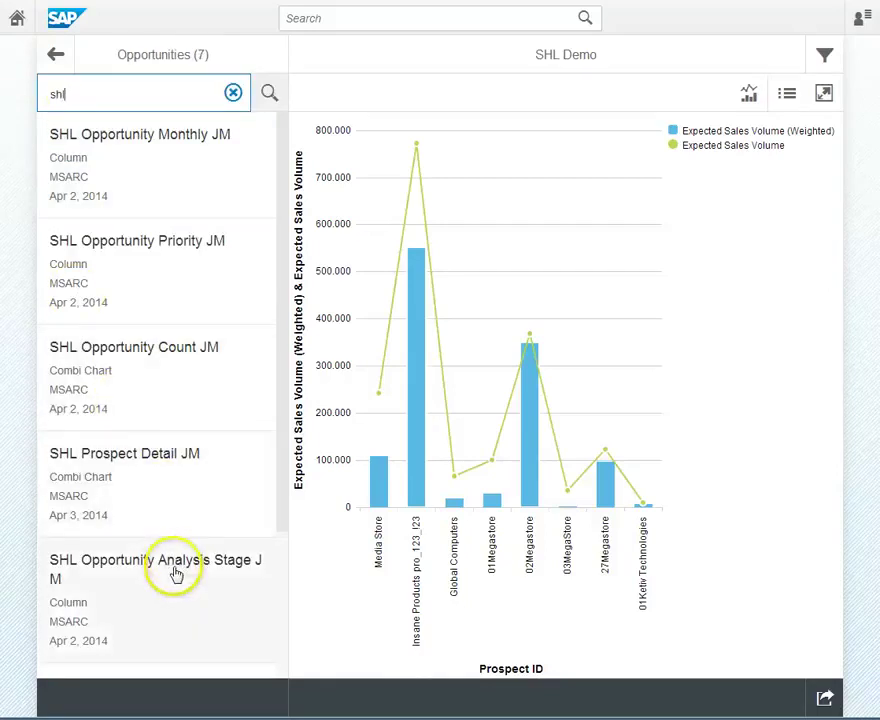
click(160, 497)
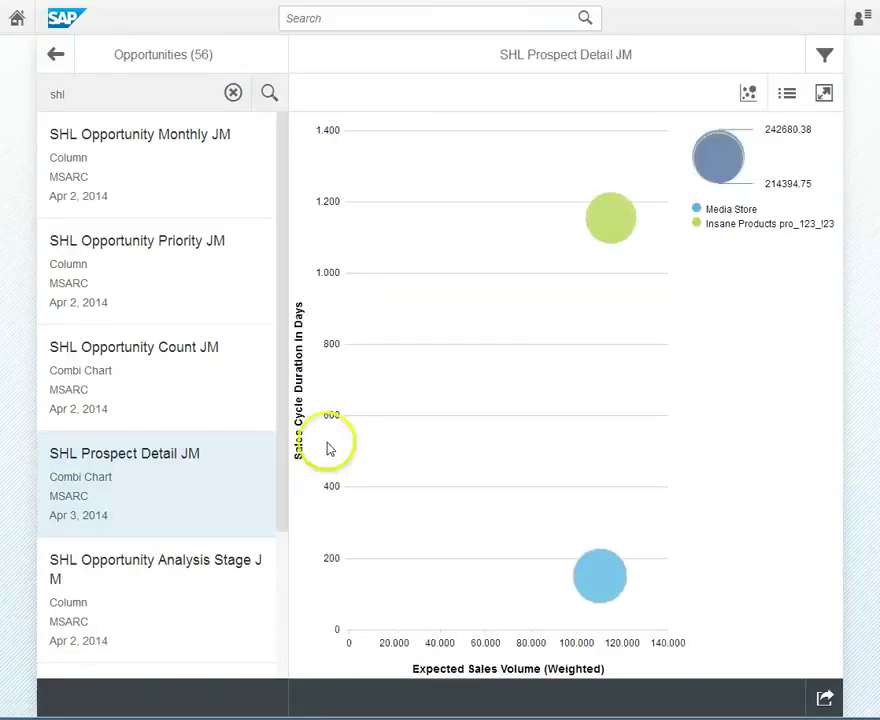
click(823, 58)
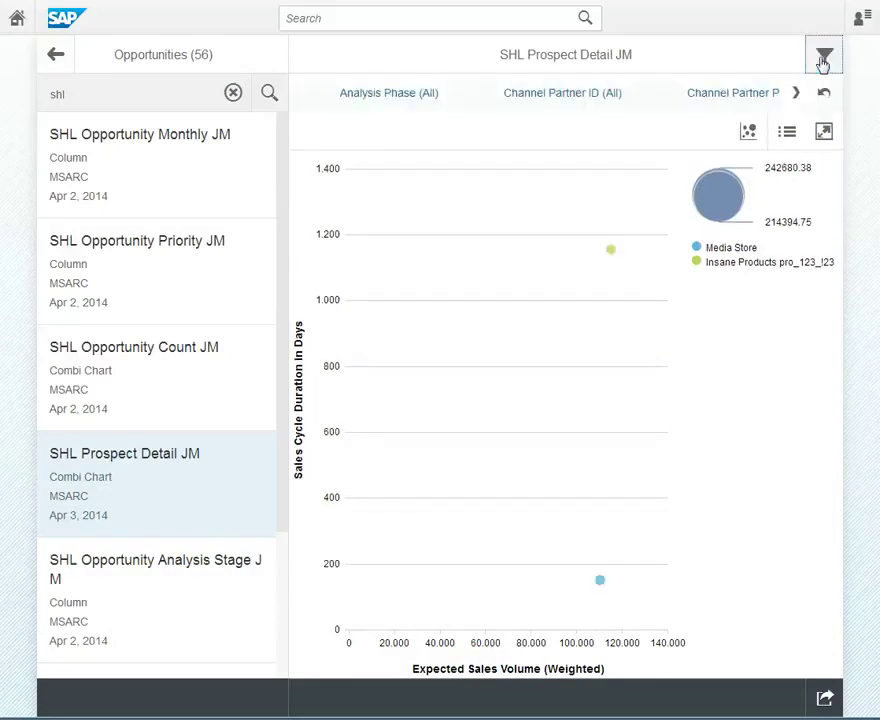
Step: Filter to Business Alignment, Contract, Decision and Design In phases; show Insane Products details
click(403, 100)
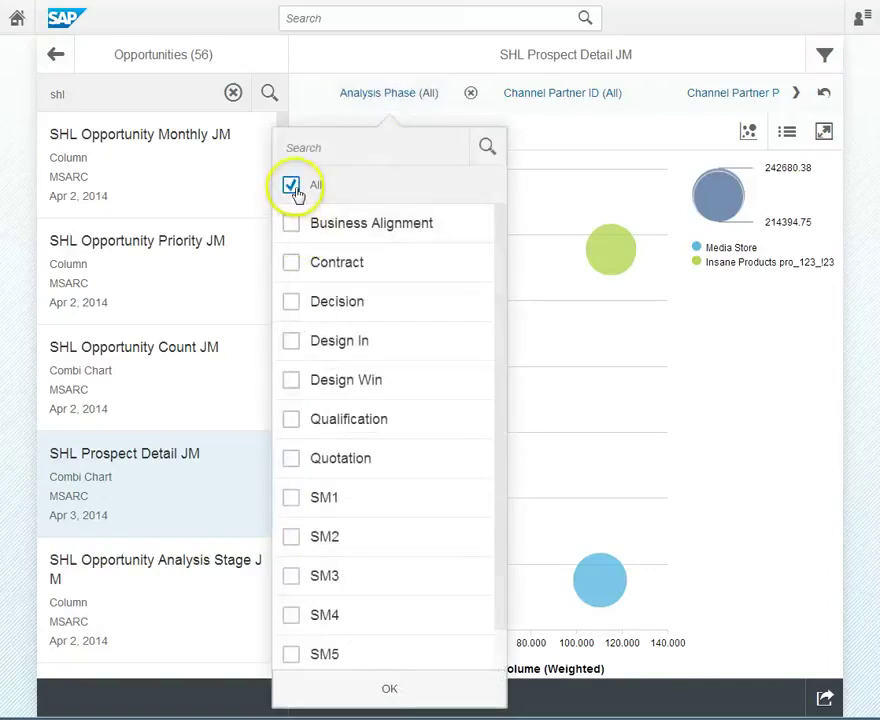
click(293, 224)
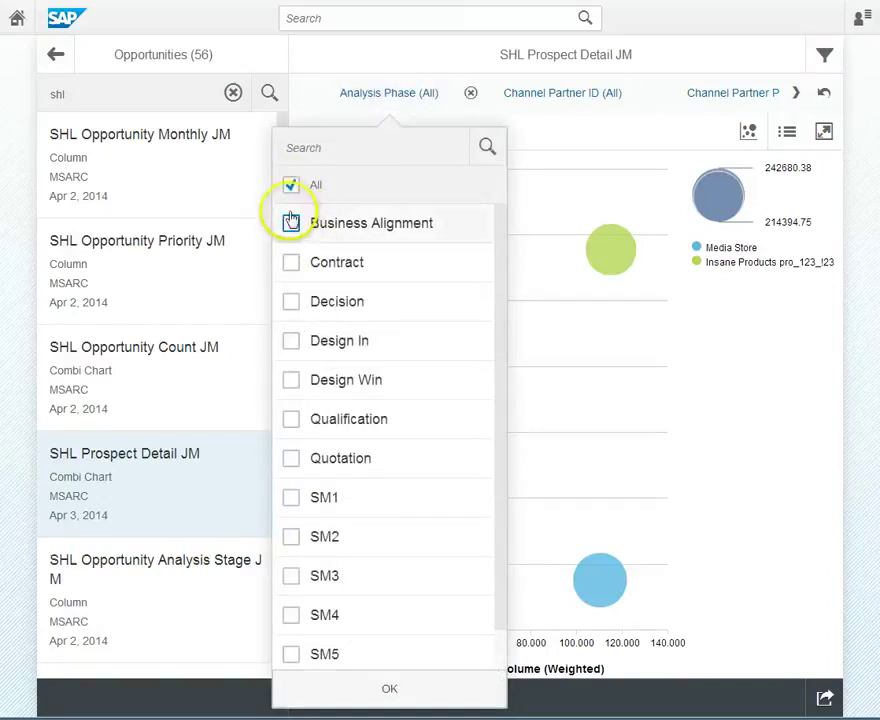
click(294, 263)
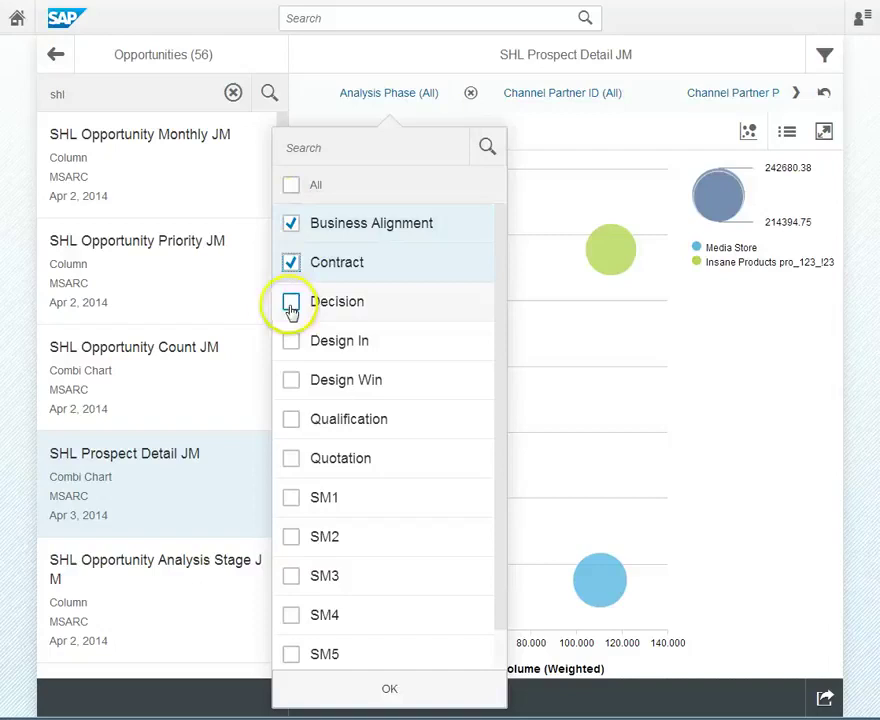
click(293, 302)
click(293, 342)
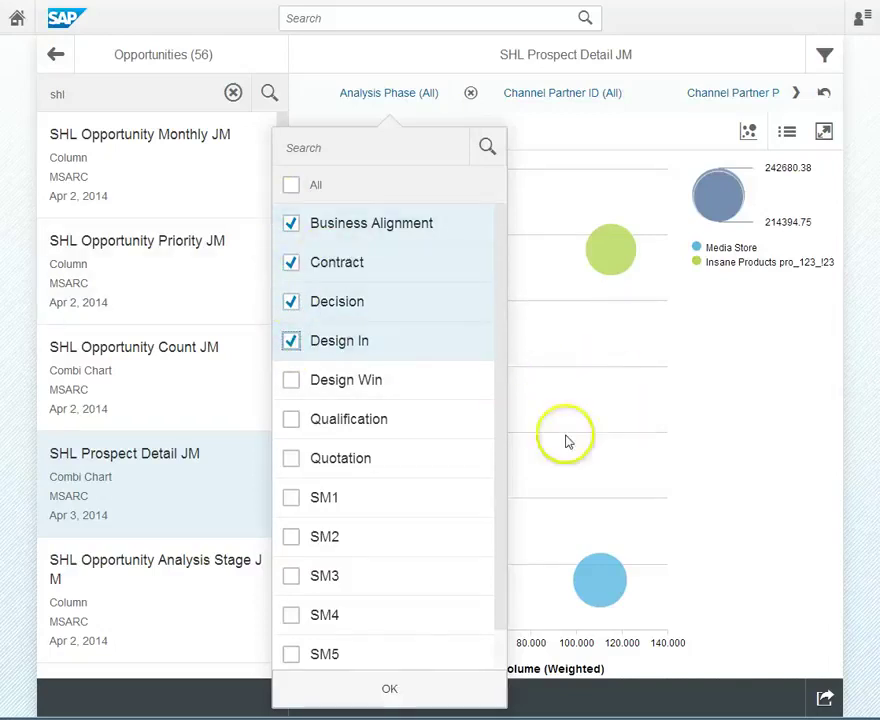
click(591, 399)
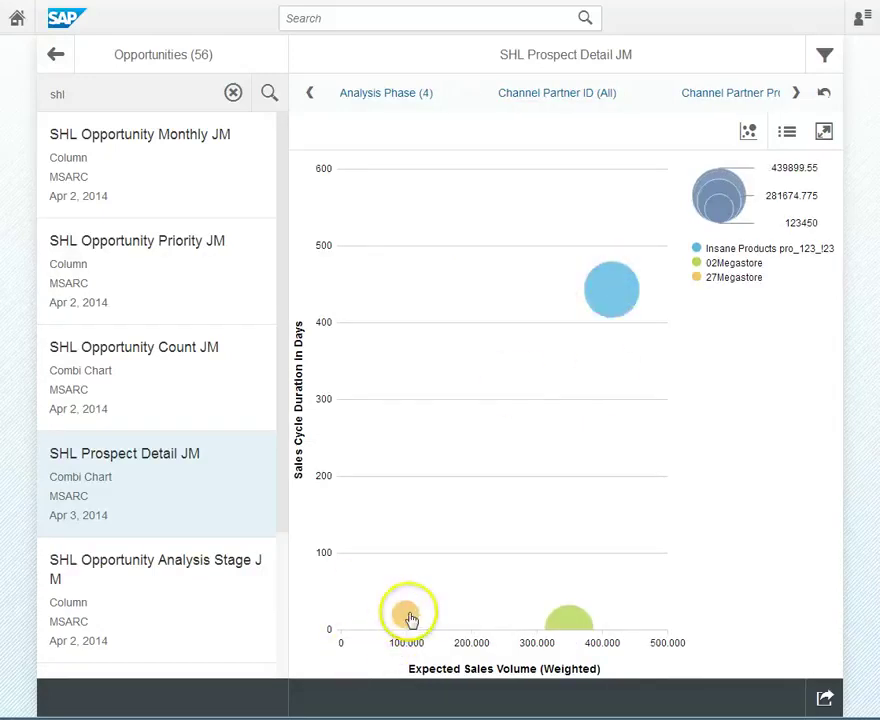
click(609, 300)
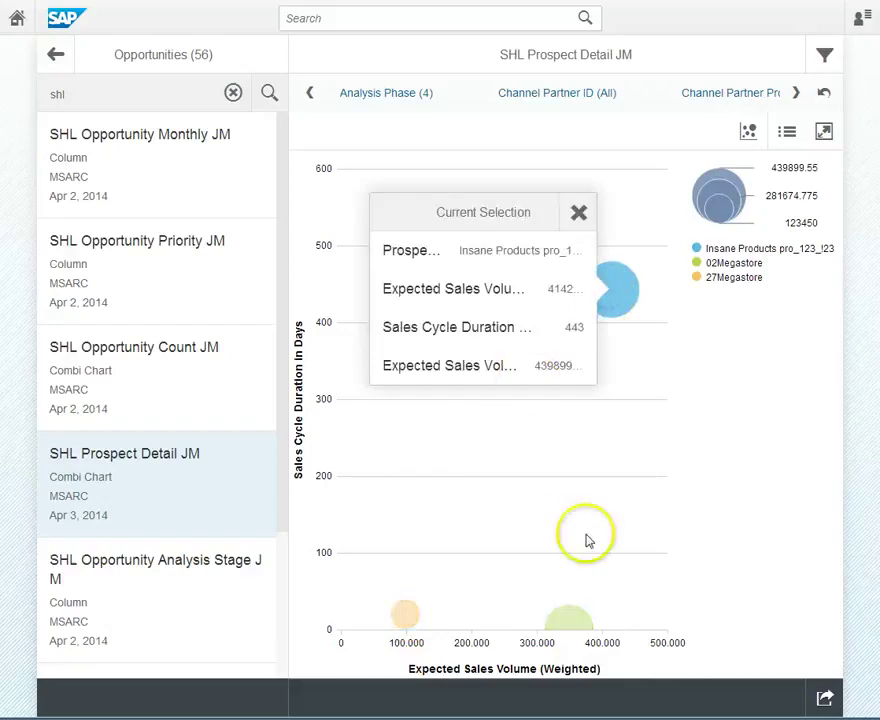